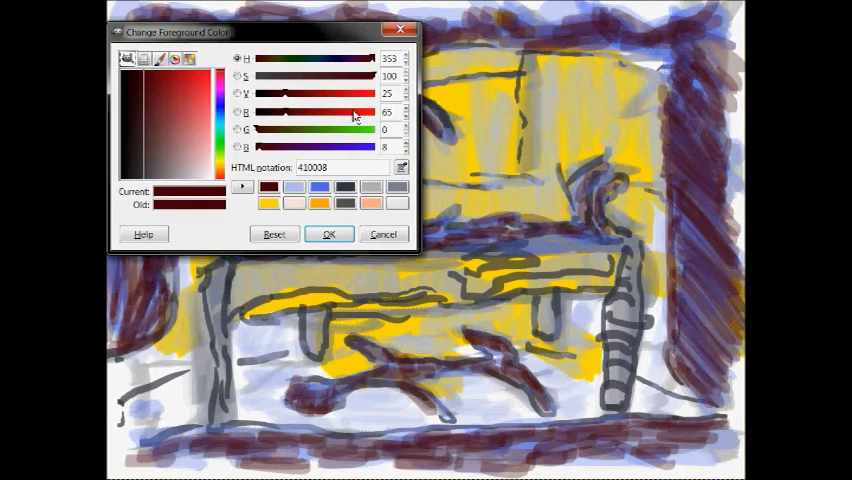
# Lower the foreground colour's saturation to about 17, giving muted greyish mauve 8e7679.
pyautogui.moveTo(370, 76); pyautogui.dragTo(270, 76)
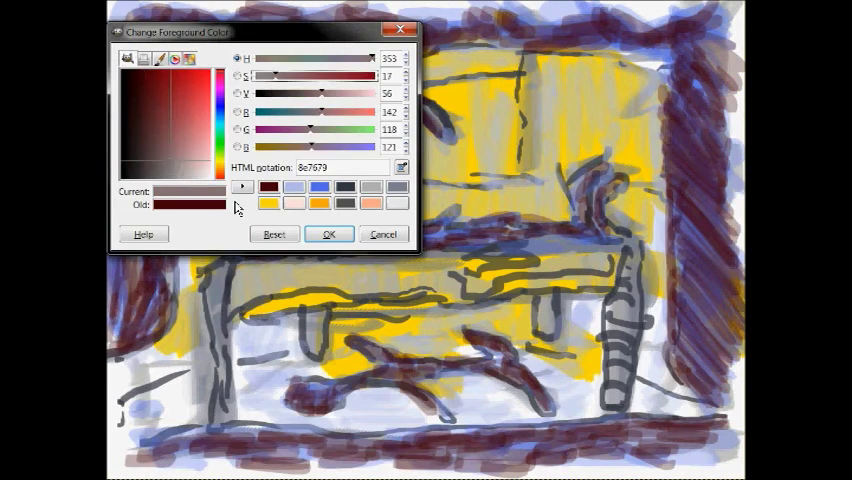